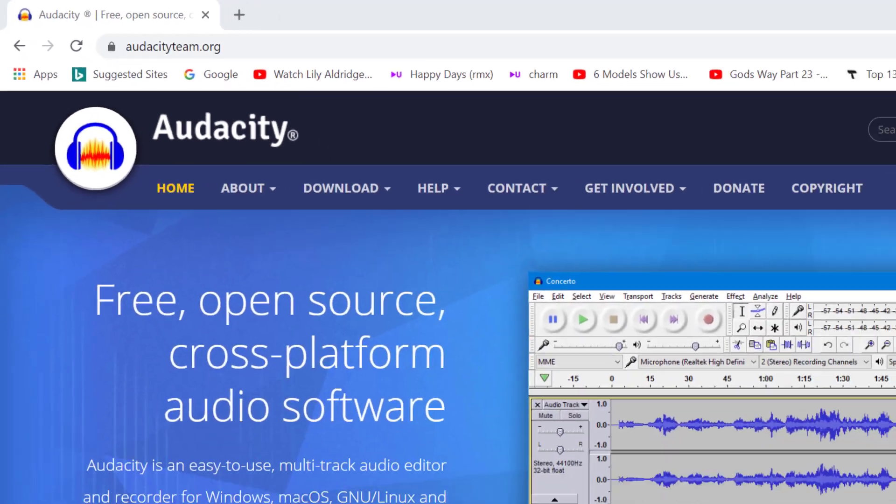
Step: Download the Audacity 2.4.2 Windows Installer from its FossHub page, reached through the Audacity site's Windows downloads
{"action": "mouse_move", "coordinate": [441, 239]}
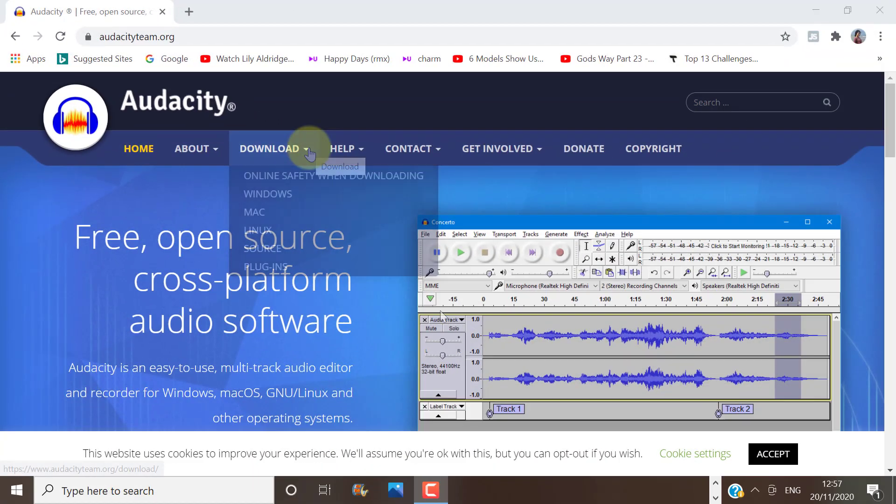
{"action": "left_click", "coordinate": [285, 198]}
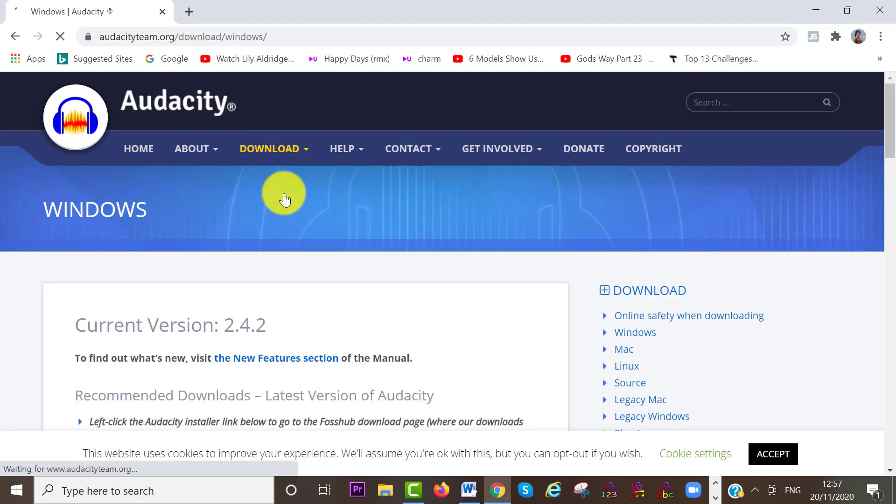
{"action": "left_click_drag", "start_coordinate": [893, 127], "coordinate": [895, 173]}
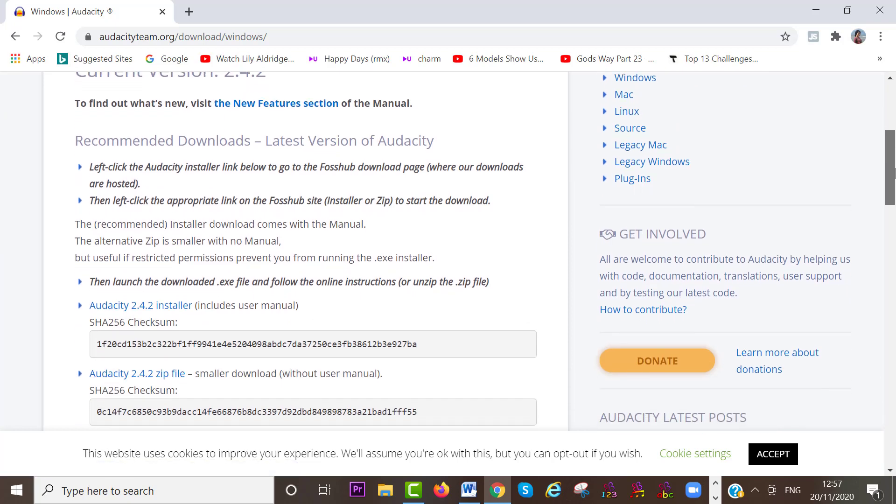
{"action": "left_click", "coordinate": [146, 308]}
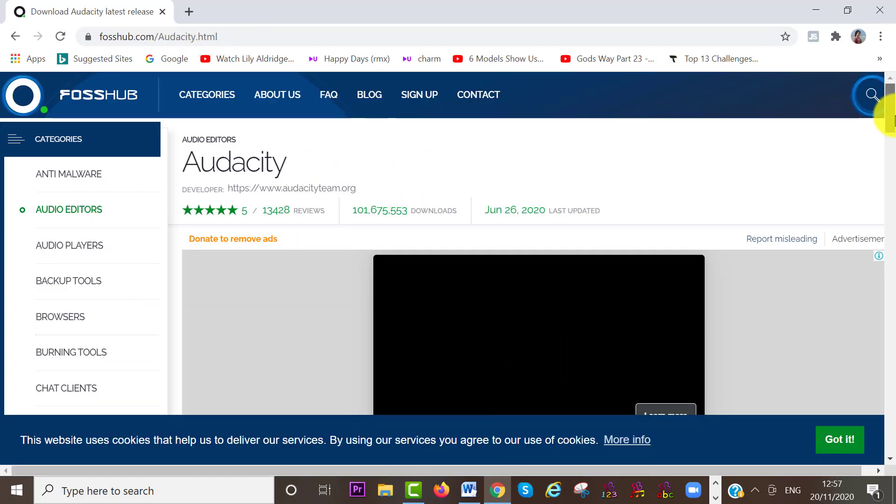
{"action": "left_click_drag", "start_coordinate": [893, 120], "coordinate": [890, 161]}
{"action": "left_click", "coordinate": [287, 191]}
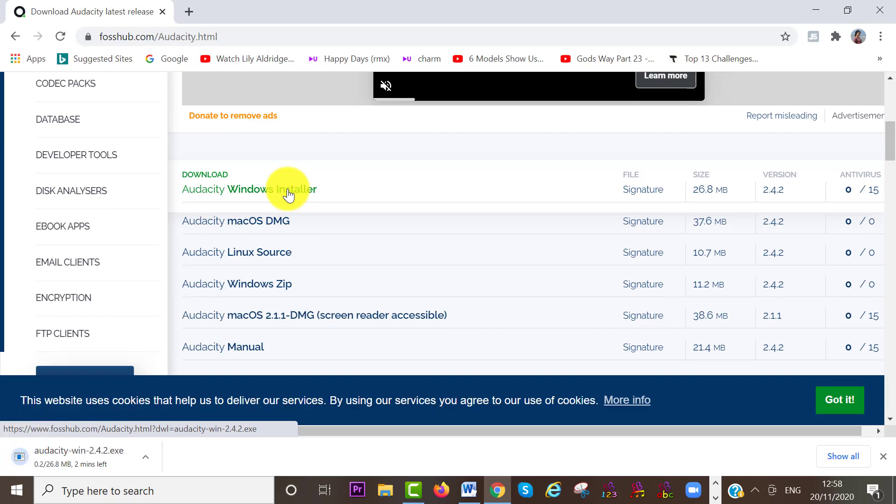
Step: Check the recording channels setting, duplicate the mono audio track, and open the upper track's options
{"action": "left_click", "coordinate": [216, 60]}
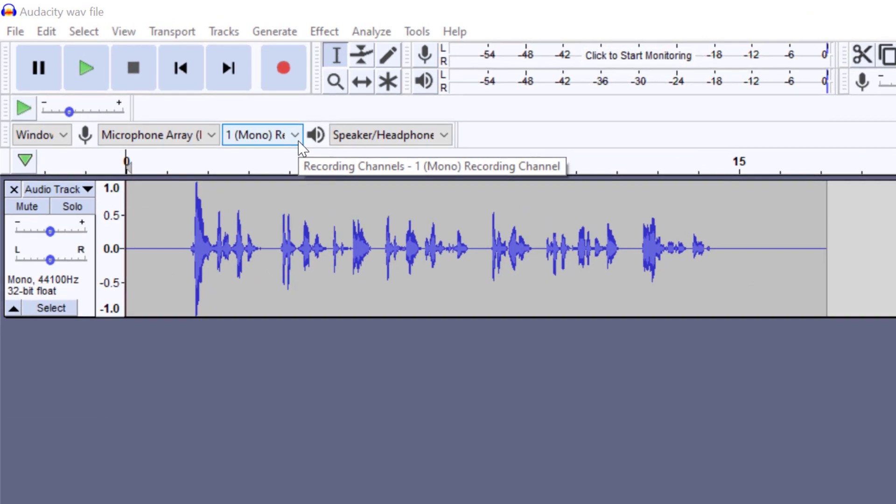
{"action": "left_click", "coordinate": [298, 141]}
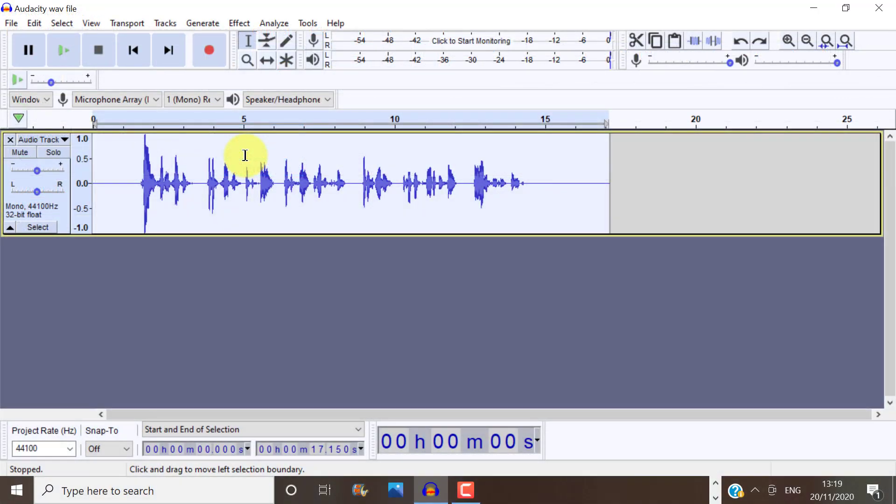
{"action": "key", "text": "ctrl+d"}
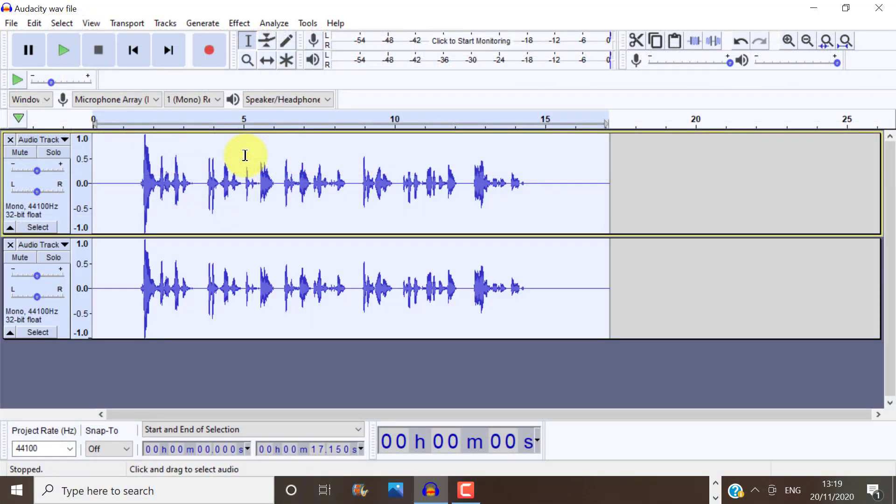
{"action": "left_click", "coordinate": [45, 142]}
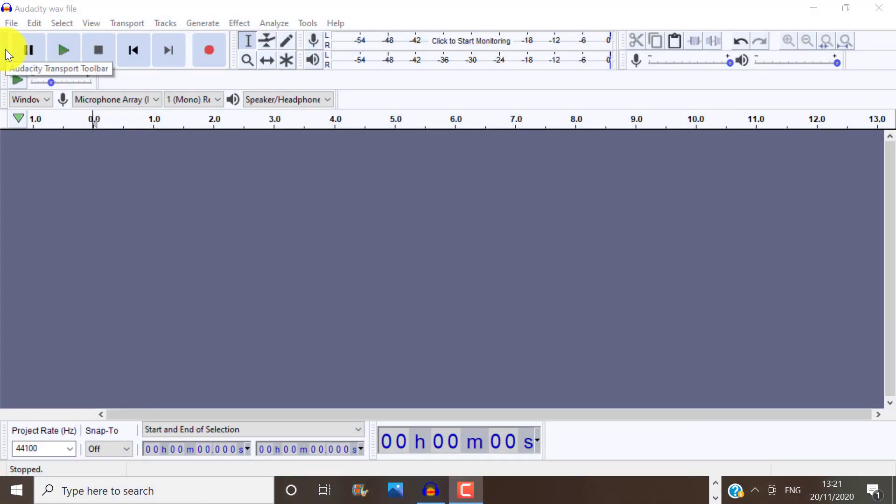
Step: Import the audio file "Audacity wav file 2" from the Music folder into the empty project
{"action": "left_click", "coordinate": [11, 23]}
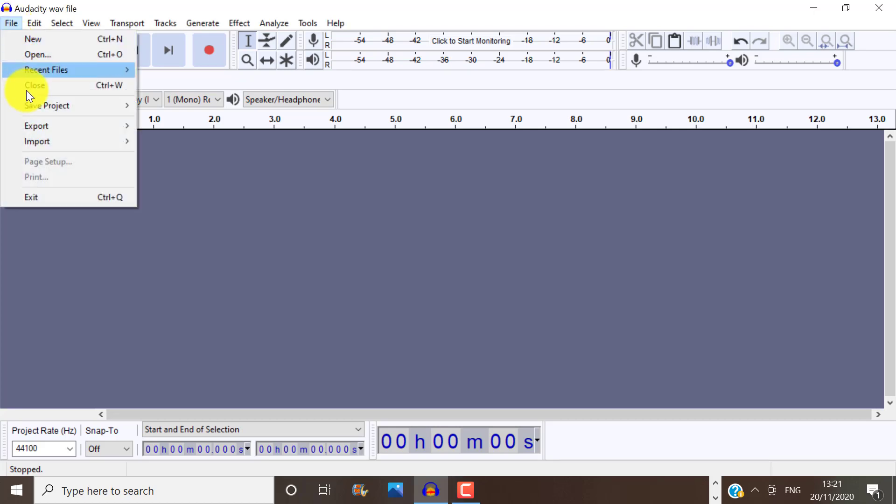
{"action": "mouse_move", "coordinate": [34, 136]}
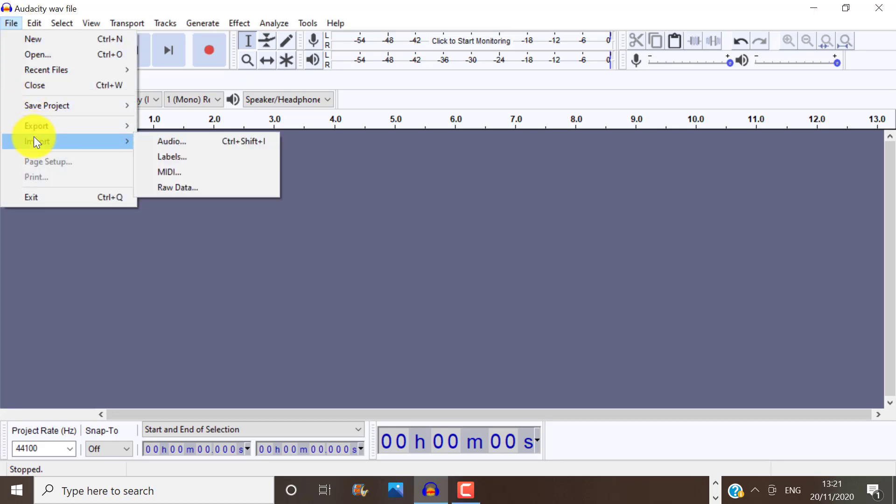
{"action": "left_click", "coordinate": [172, 142]}
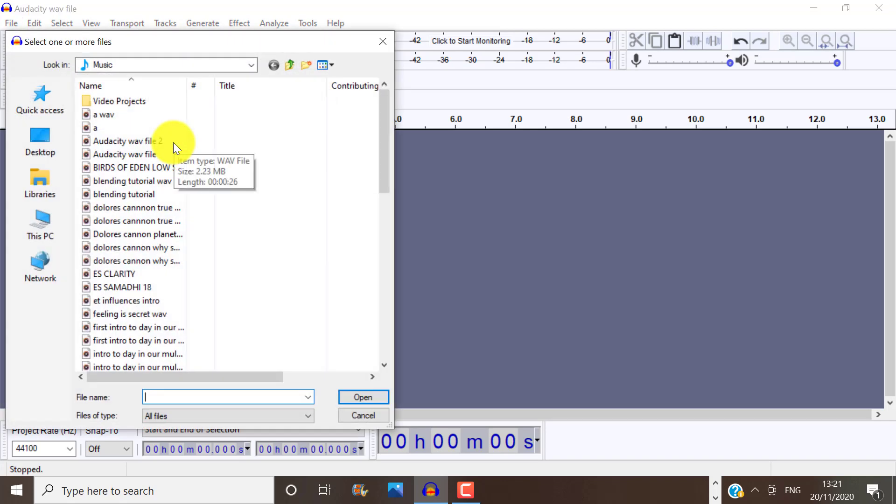
{"action": "left_click", "coordinate": [158, 141]}
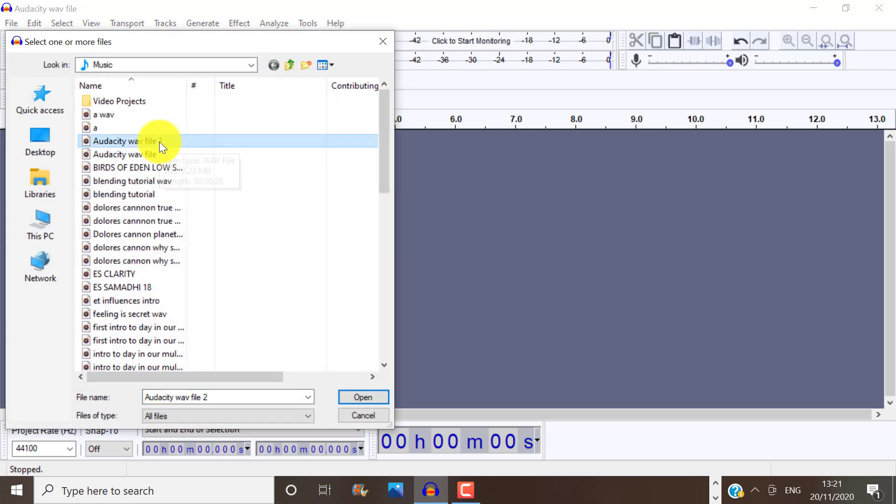
{"action": "left_click", "coordinate": [363, 397]}
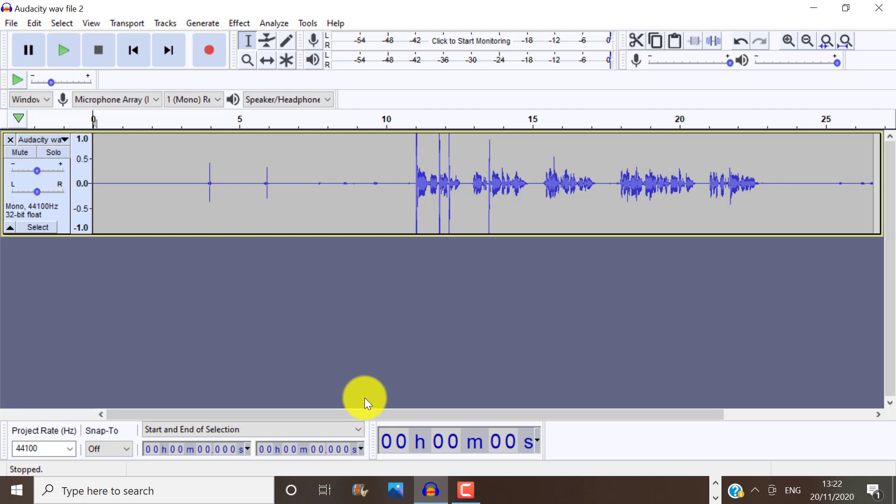
Step: Play the near-silent opening of the track, from 0.096 s to 1.528 s, to listen for background noise
{"action": "left_click", "coordinate": [807, 41]}
{"action": "left_click", "coordinate": [807, 41]}
{"action": "left_click", "coordinate": [807, 41]}
{"action": "left_click", "coordinate": [62, 47]}
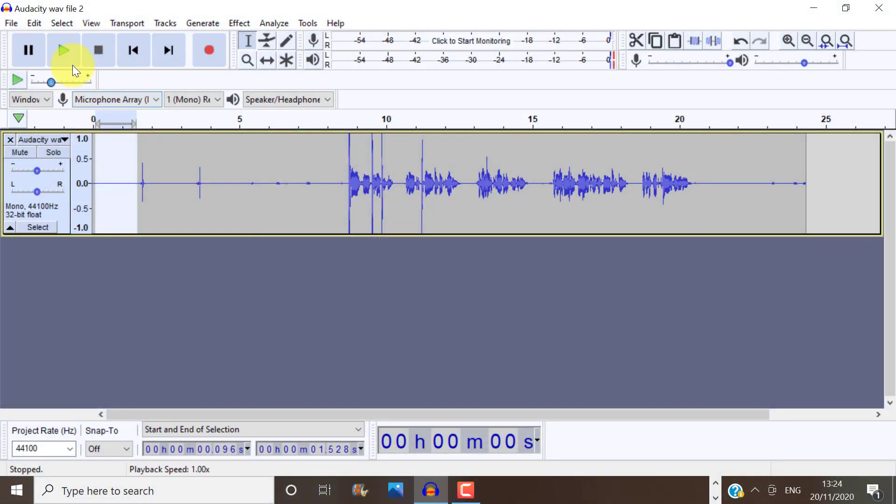
{"action": "left_click", "coordinate": [65, 54]}
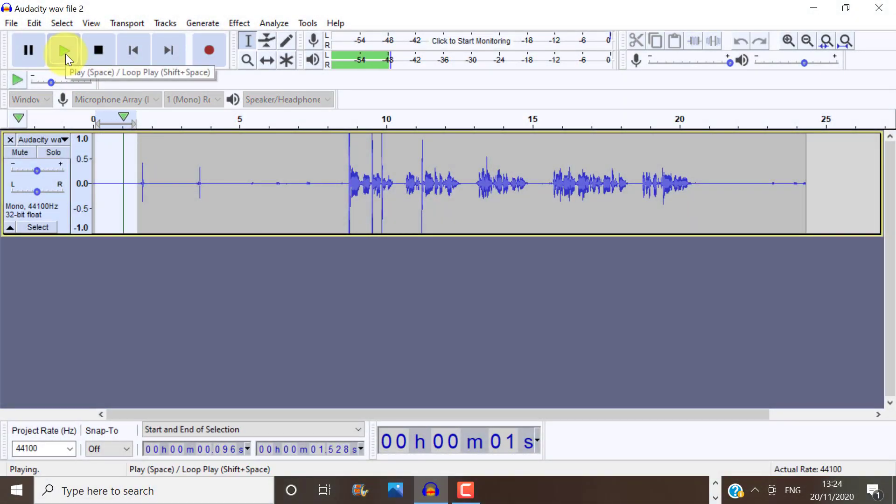
{"action": "left_click", "coordinate": [65, 54]}
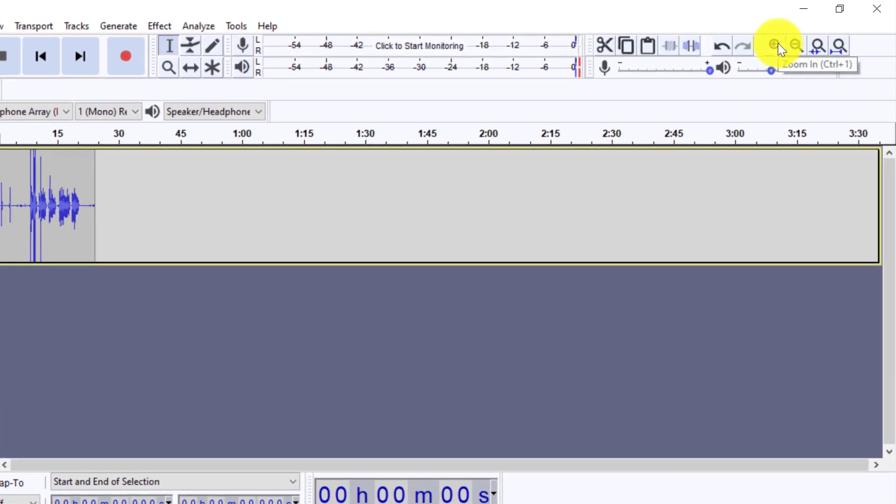
Step: Select the opening of the track from 0 to 1.456 s and listen to its background noise
{"action": "left_click", "coordinate": [775, 45]}
{"action": "left_click", "coordinate": [776, 45]}
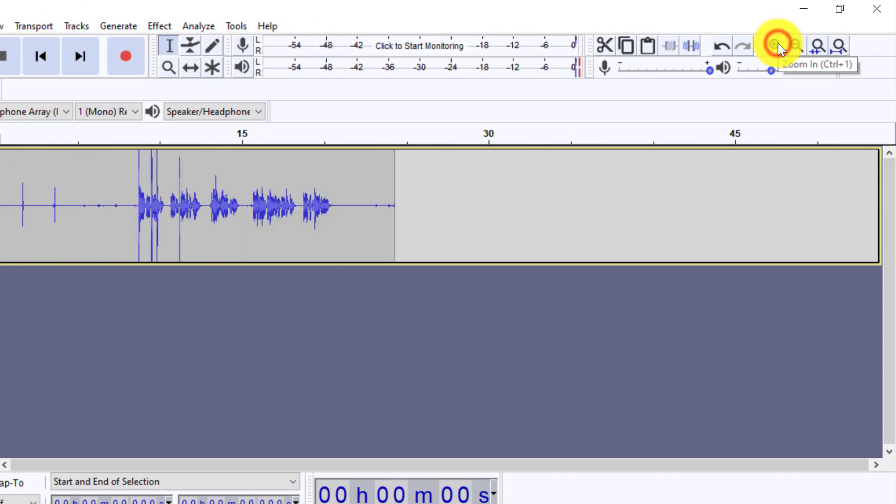
{"action": "left_click", "coordinate": [776, 45]}
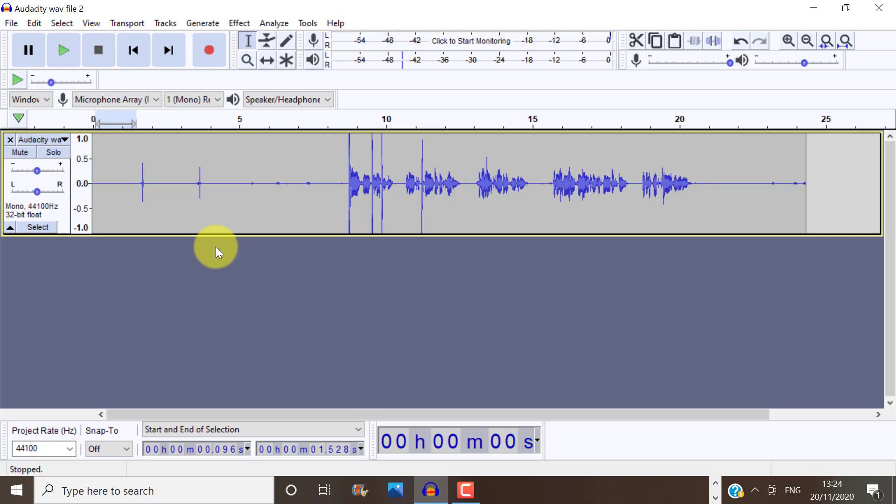
{"action": "left_click_drag", "start_coordinate": [94, 152], "coordinate": [135, 151]}
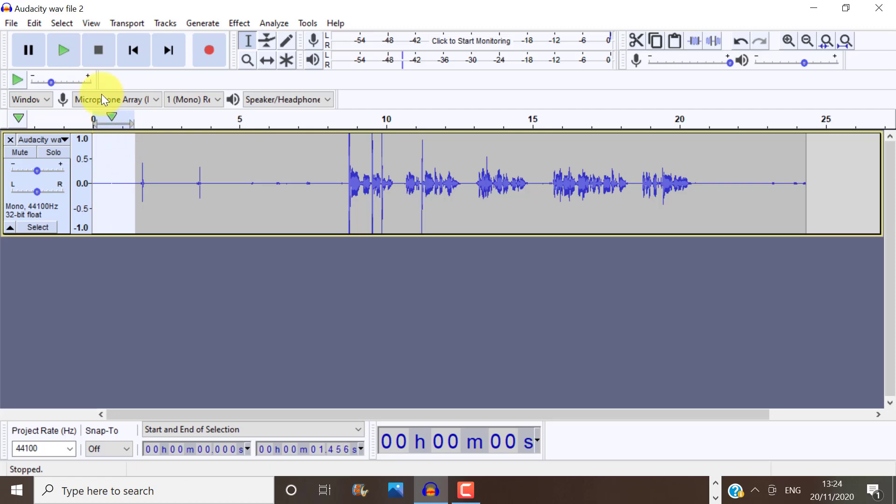
{"action": "left_click", "coordinate": [69, 51]}
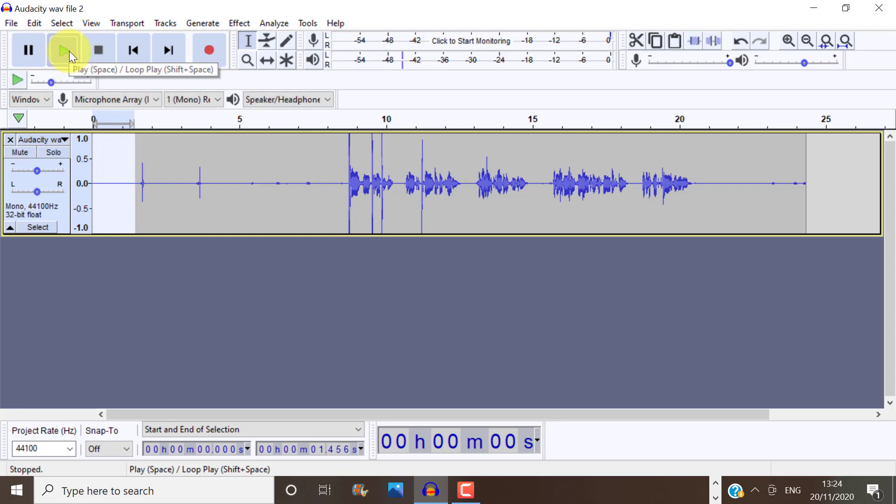
{"action": "left_click", "coordinate": [69, 51]}
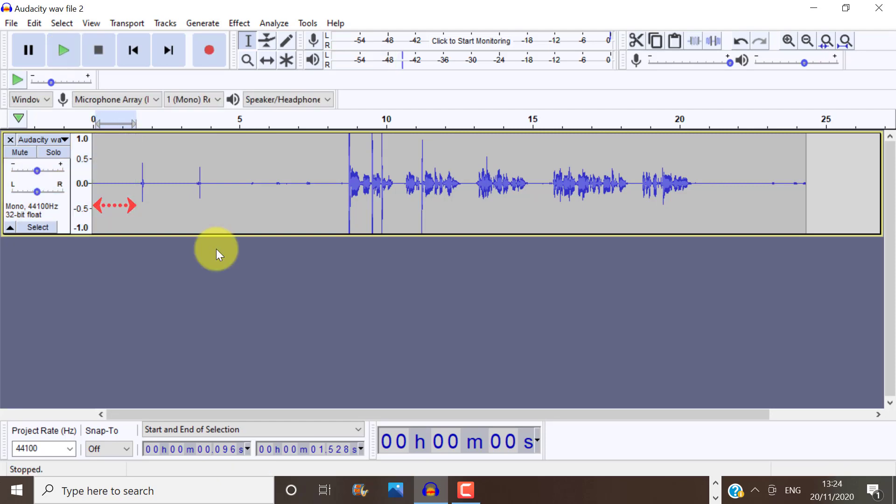
Step: Capture a Noise Reduction noise profile from the first 1.456 s of the track
{"action": "left_click_drag", "start_coordinate": [94, 152], "coordinate": [134, 151]}
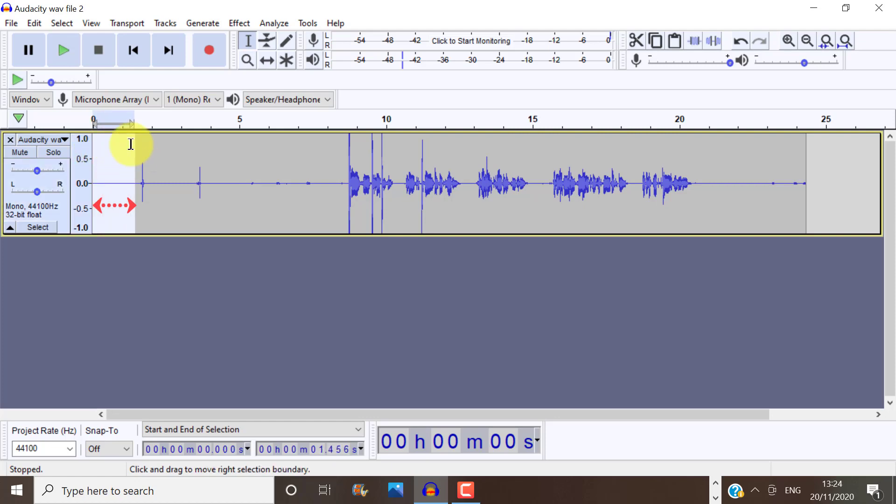
{"action": "left_click", "coordinate": [69, 51]}
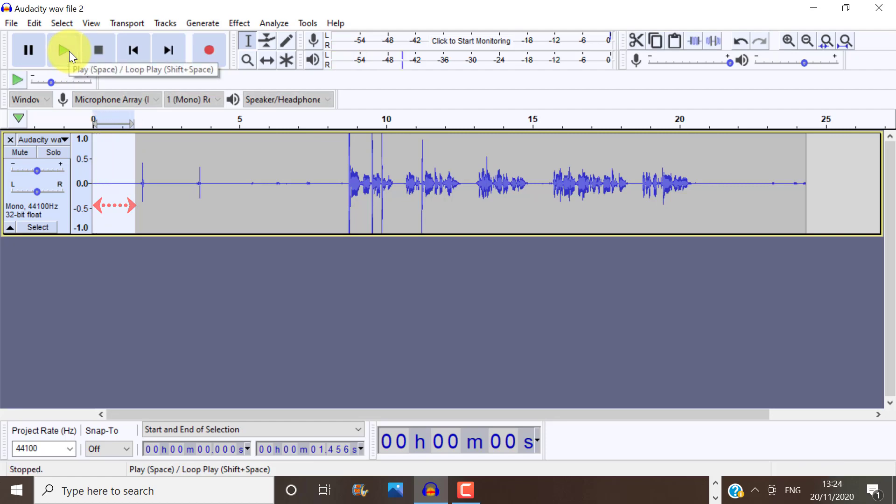
{"action": "left_click", "coordinate": [241, 24]}
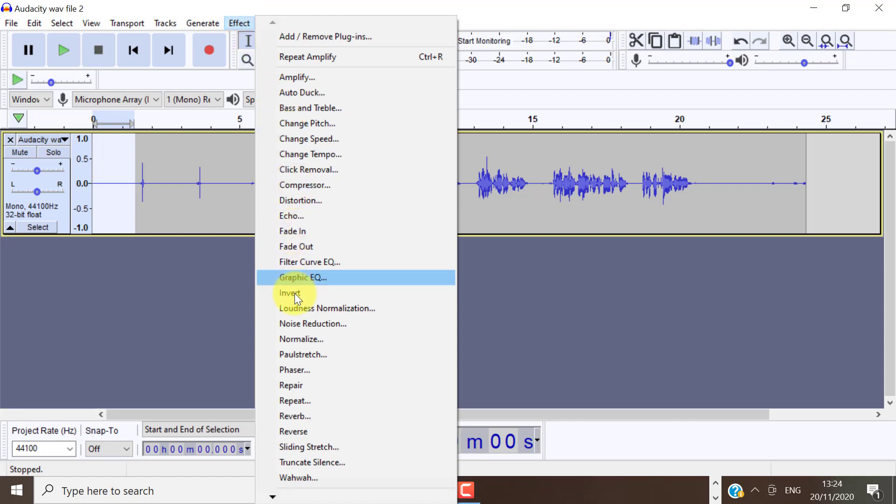
{"action": "left_click", "coordinate": [295, 320]}
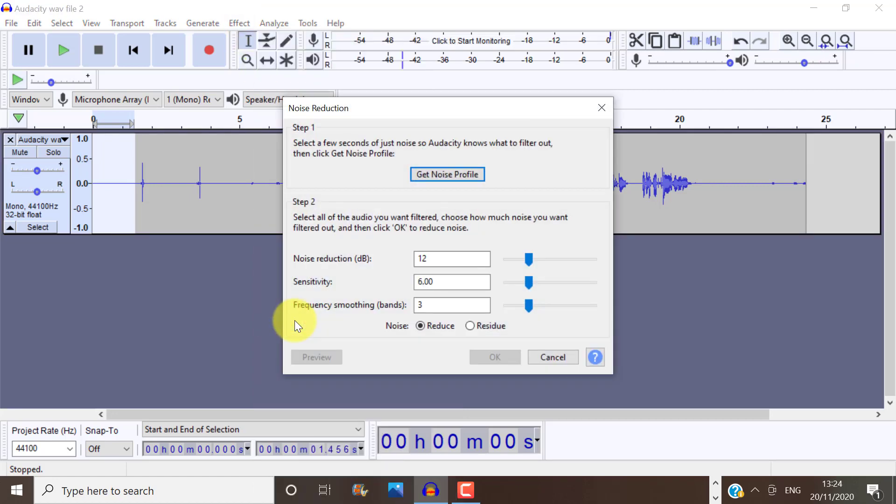
{"action": "left_click", "coordinate": [446, 176]}
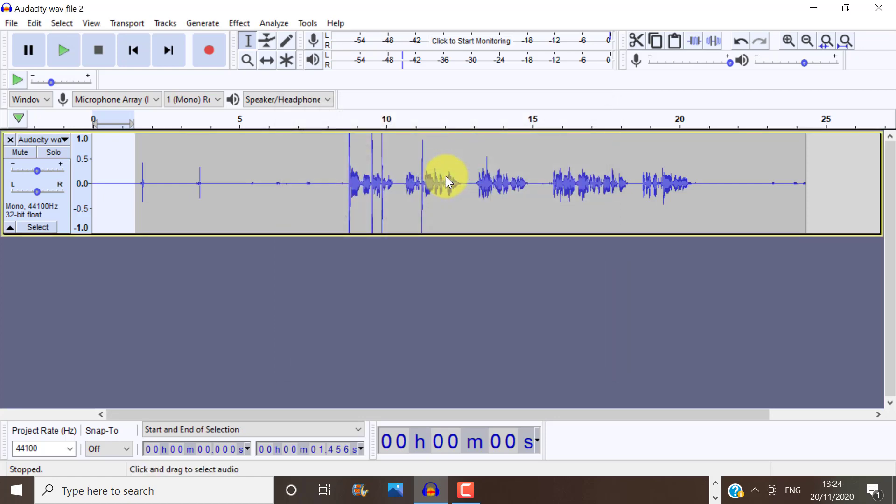
Step: Apply Noise Reduction to the whole track with 12 dB reduction, sensitivity 6.00 and 3 frequency smoothing bands, and play the opening noise section
{"action": "double_click", "coordinate": [365, 173]}
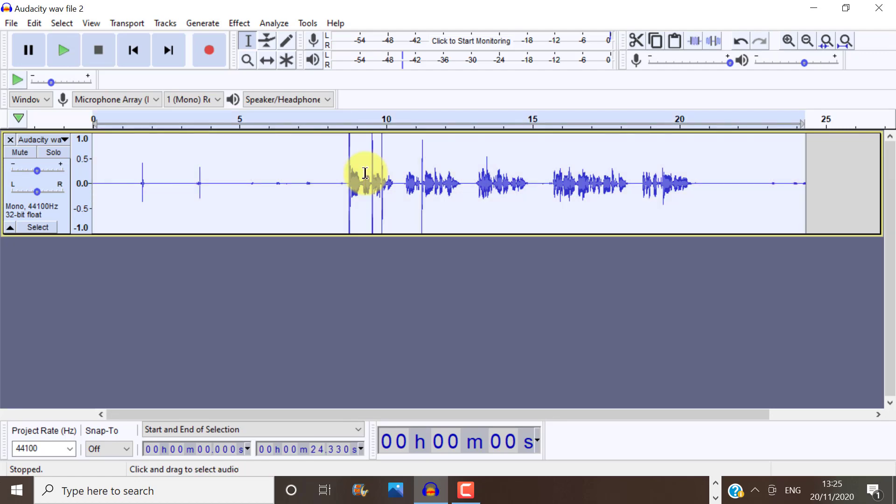
{"action": "left_click", "coordinate": [237, 22]}
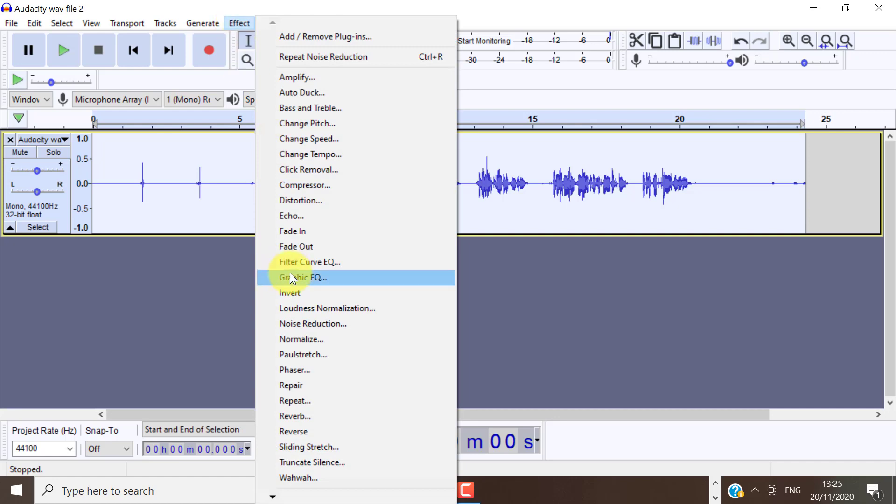
{"action": "left_click", "coordinate": [296, 323]}
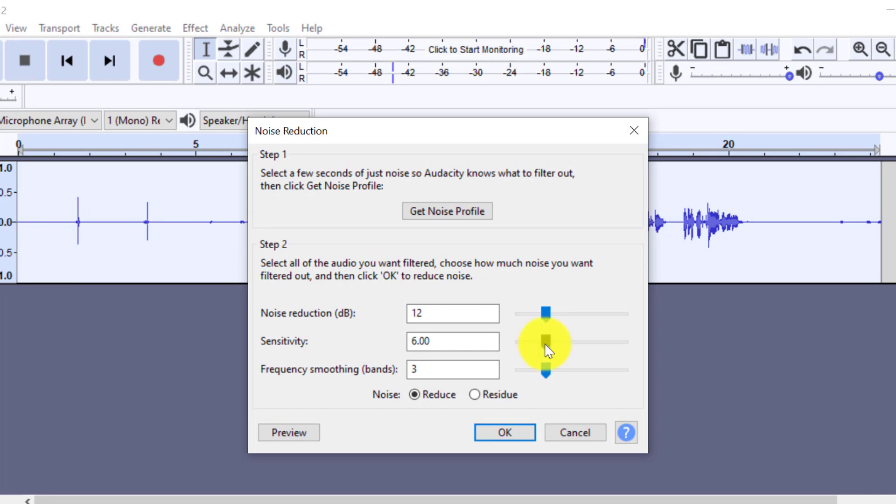
{"action": "left_click_drag", "start_coordinate": [541, 343], "coordinate": [576, 344]}
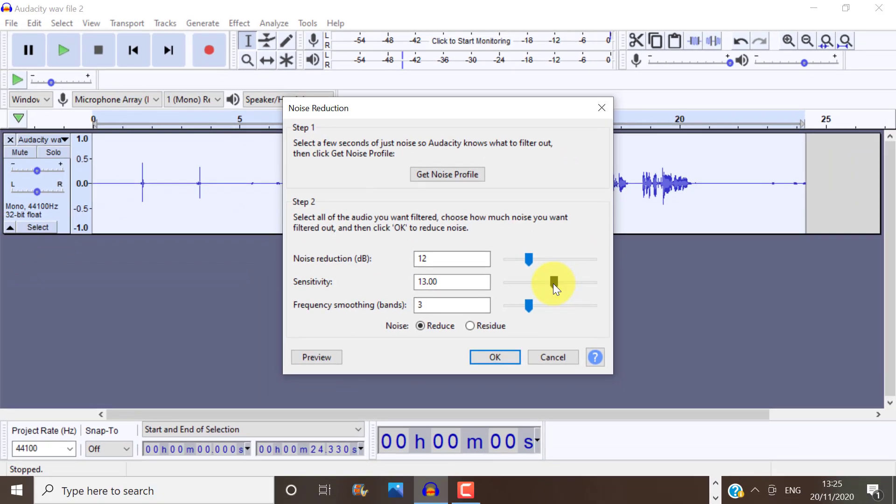
{"action": "left_click_drag", "start_coordinate": [553, 284], "coordinate": [530, 281]}
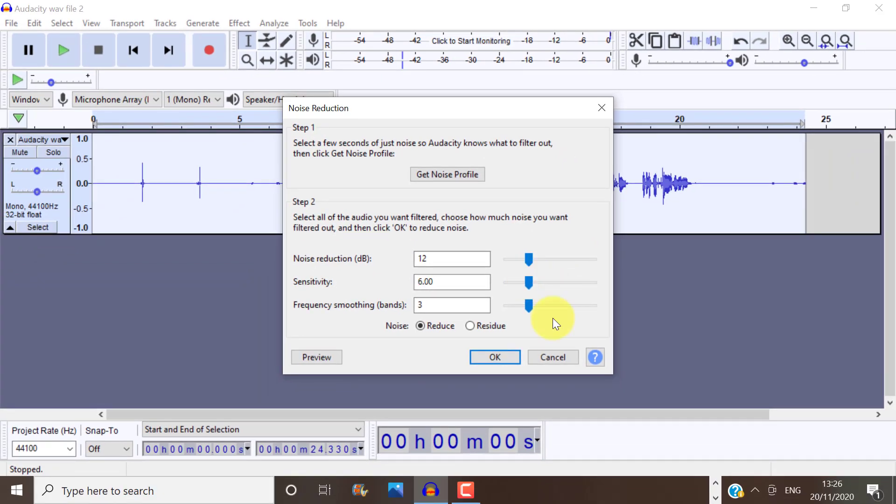
{"action": "left_click", "coordinate": [506, 357]}
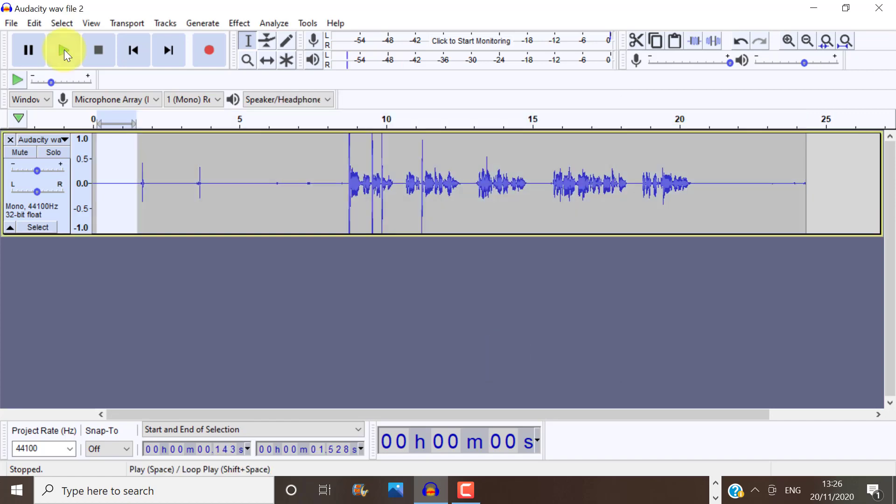
{"action": "left_click", "coordinate": [64, 50]}
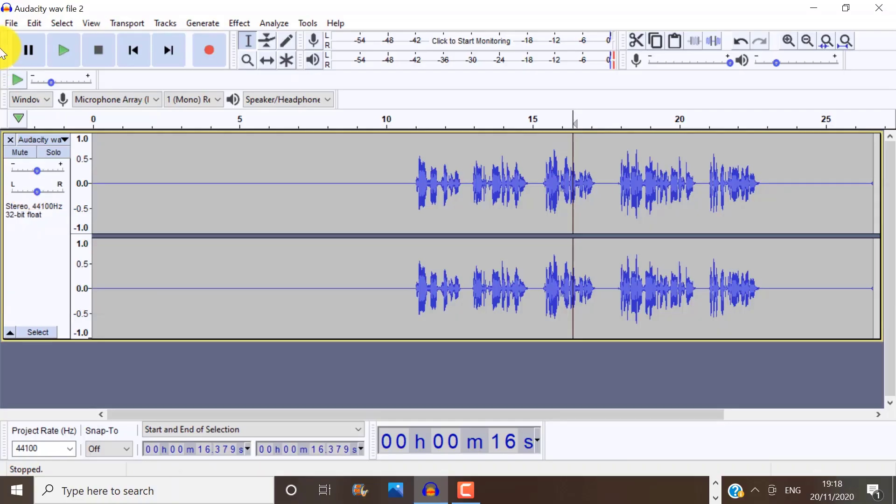
Step: Export the edited audio as an MP3 named "Audacity wav file 2 edited" with the Standard 170-210 kbps preset and blank metadata
{"action": "left_click", "coordinate": [8, 24]}
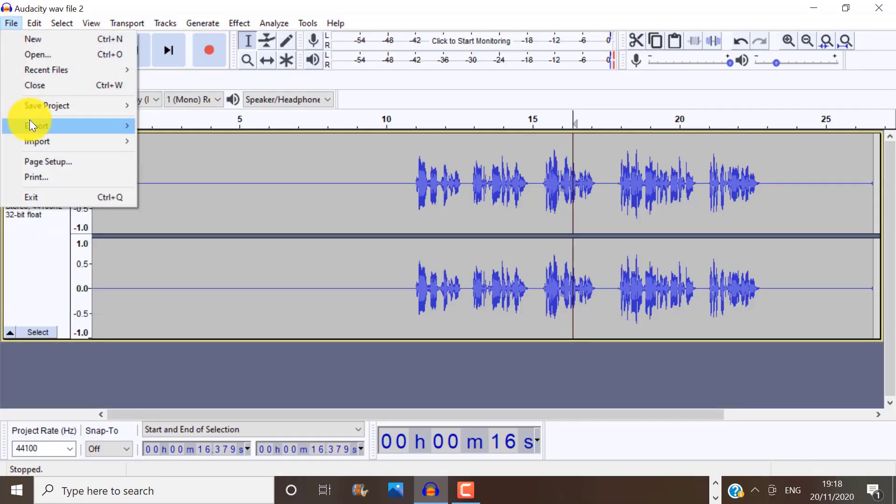
{"action": "mouse_move", "coordinate": [29, 122]}
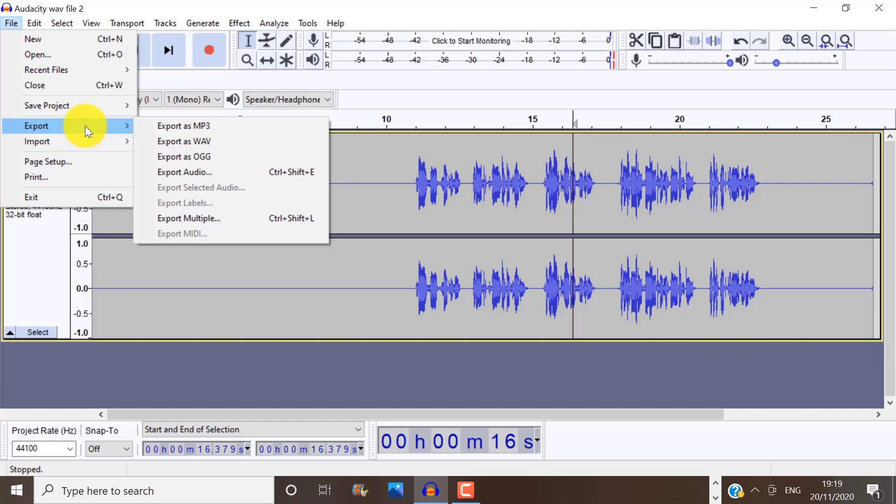
{"action": "left_click", "coordinate": [179, 131]}
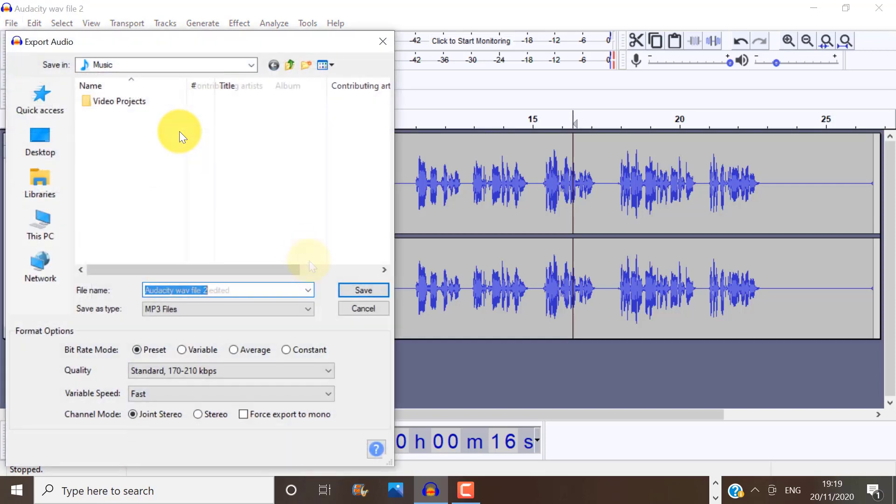
{"action": "left_click", "coordinate": [361, 288]}
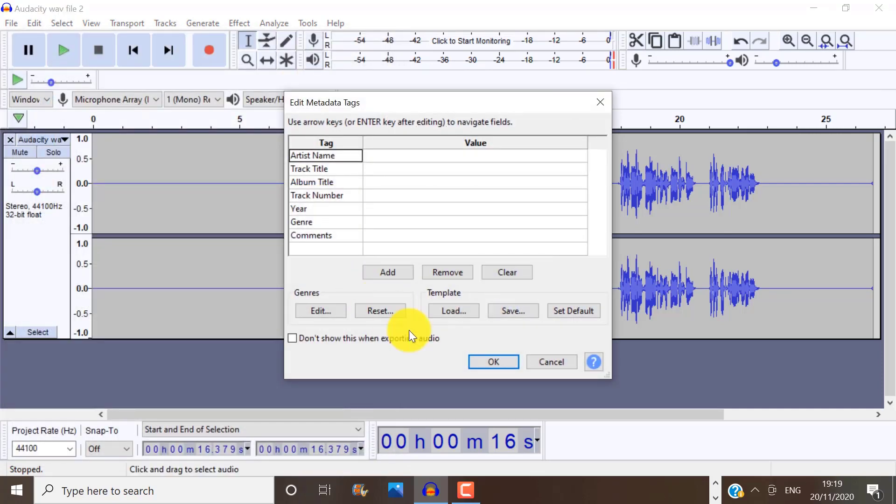
{"action": "left_click", "coordinate": [495, 360]}
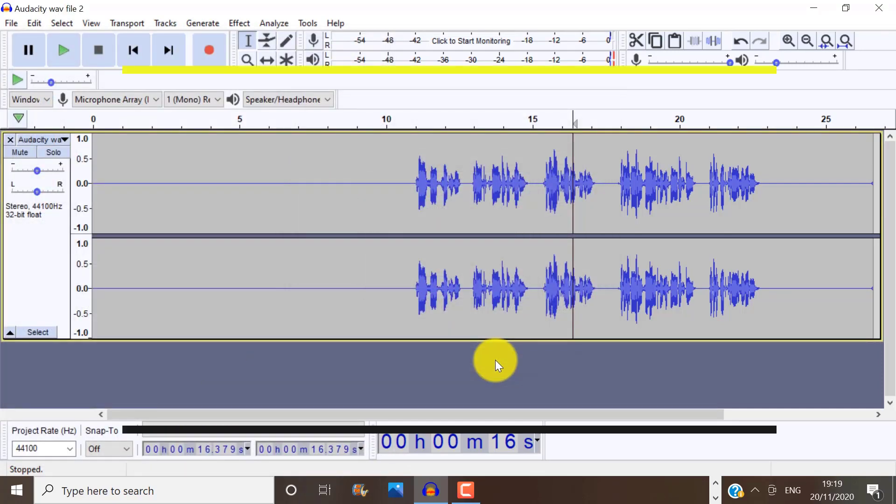